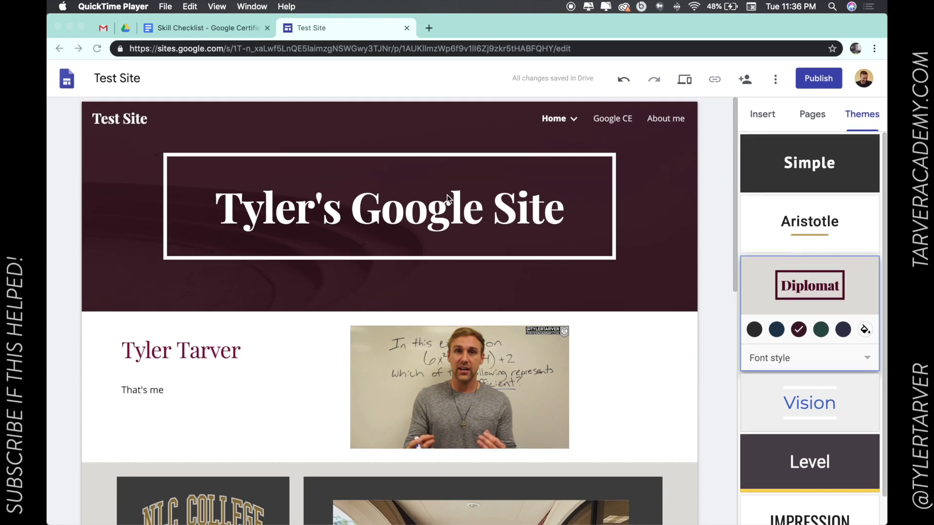
- Check the skill checklist document, then return to the site being edited
scroll(449, 208, down, 1)
scroll(448, 208, down, 3)
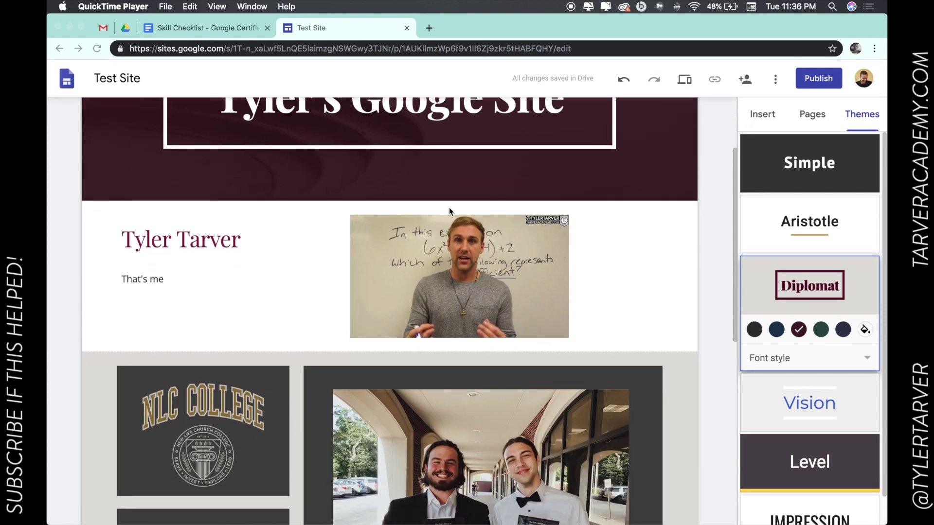
click(237, 28)
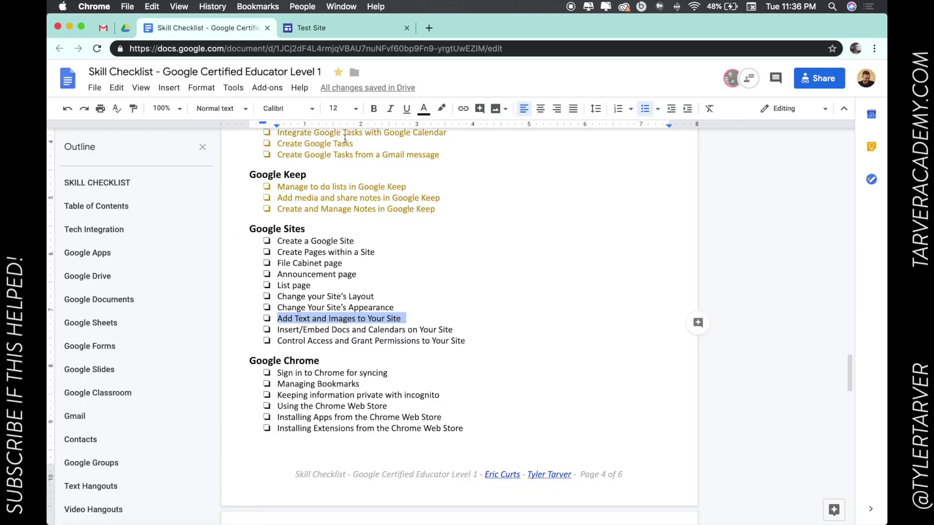
click(313, 28)
scroll(372, 324, down, 4)
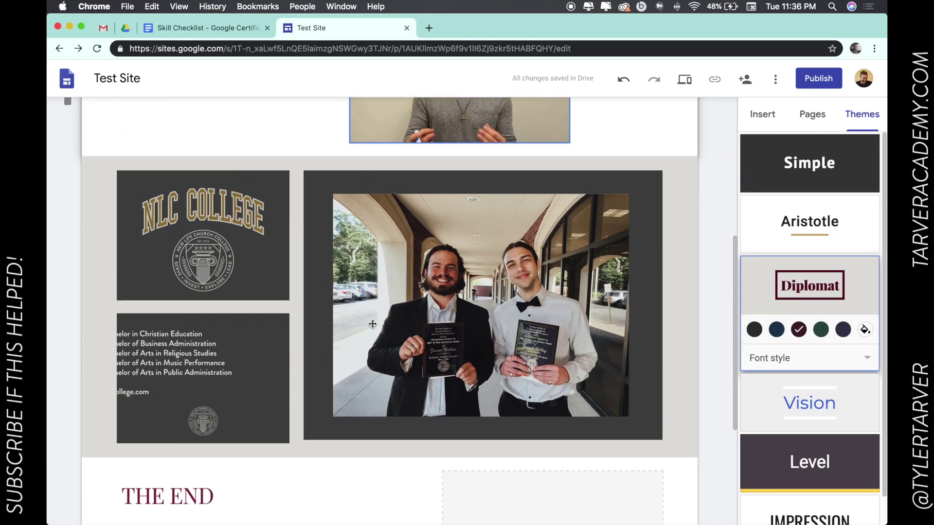
scroll(373, 324, down, 4)
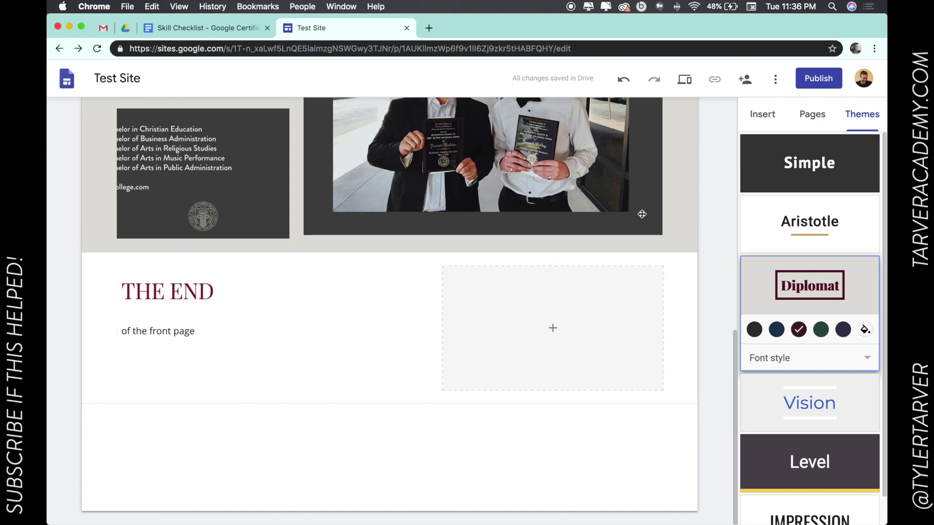
- Open the empty placeholder's image choices, back out of Drive, and choose Upload instead
click(552, 328)
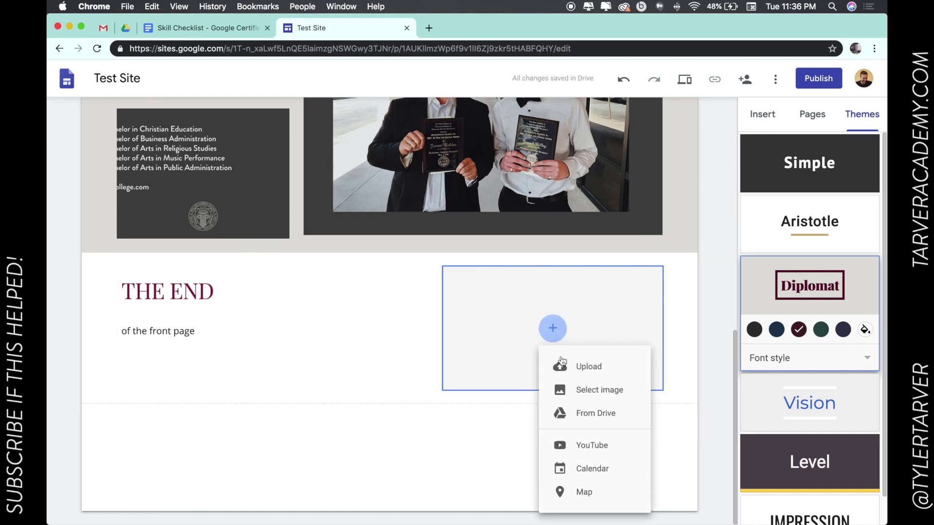
click(593, 413)
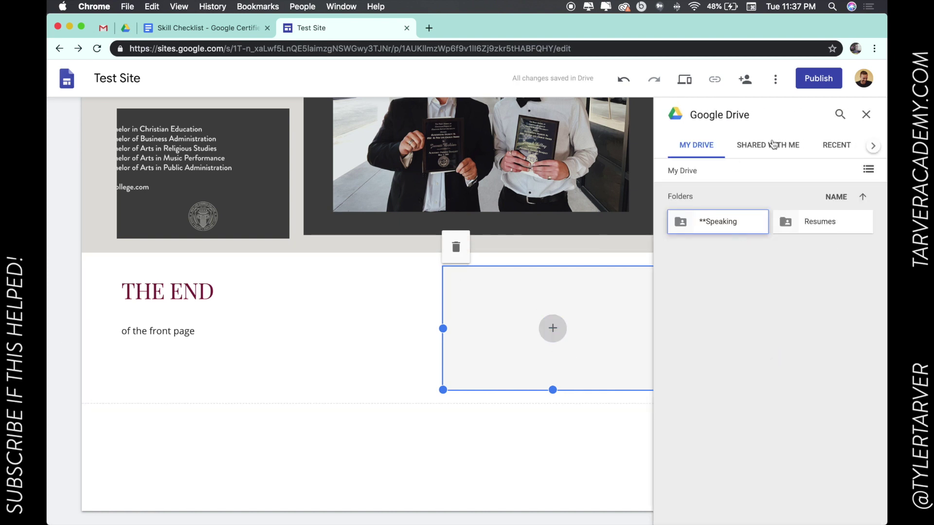
click(866, 114)
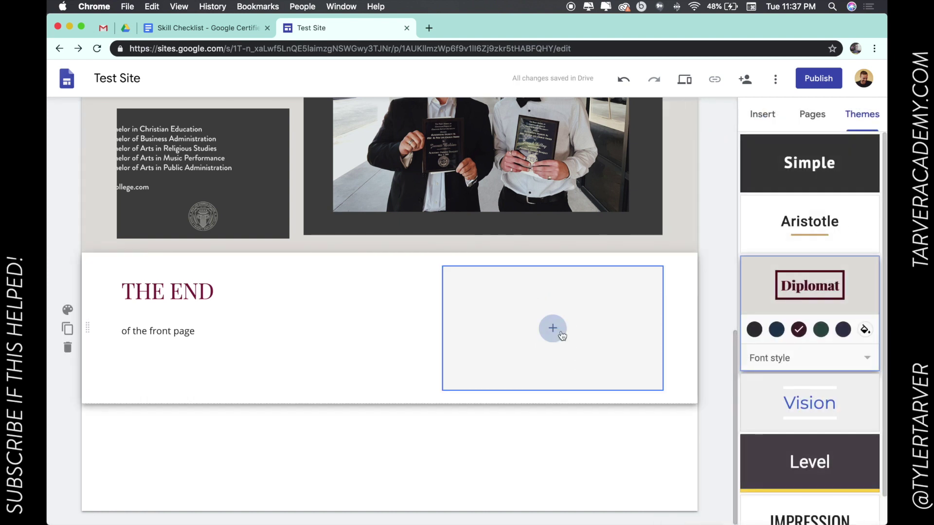
click(553, 327)
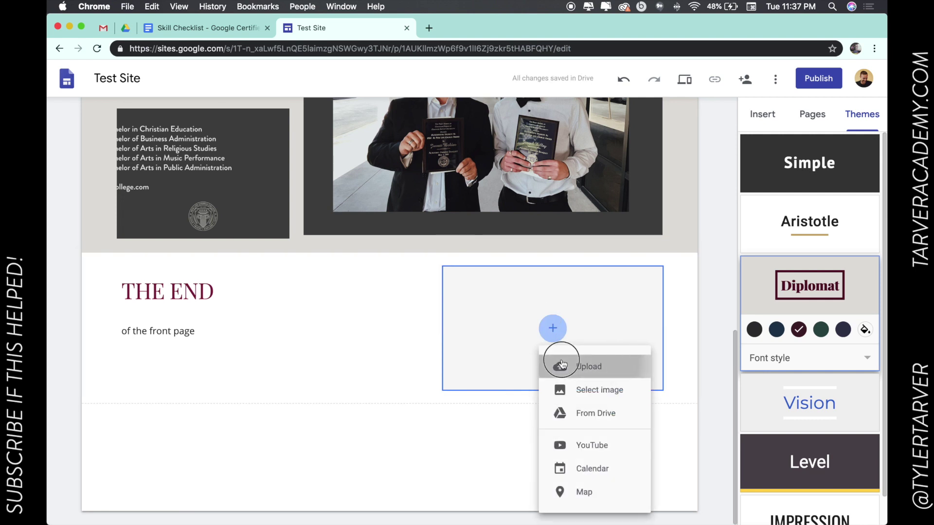
click(560, 366)
- Browse the Desktop images and upload download-1.jpg, the Super Smash Pokemon Go picture
click(391, 178)
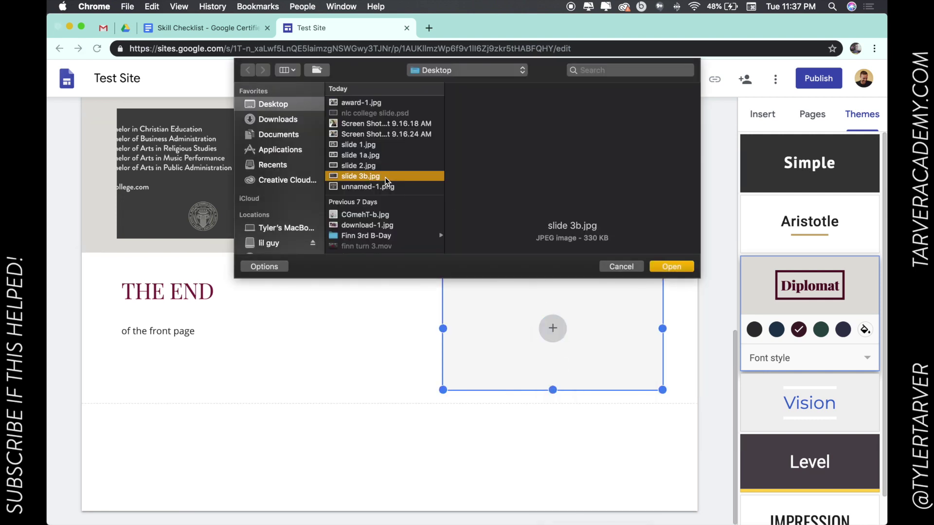
click(389, 184)
click(393, 155)
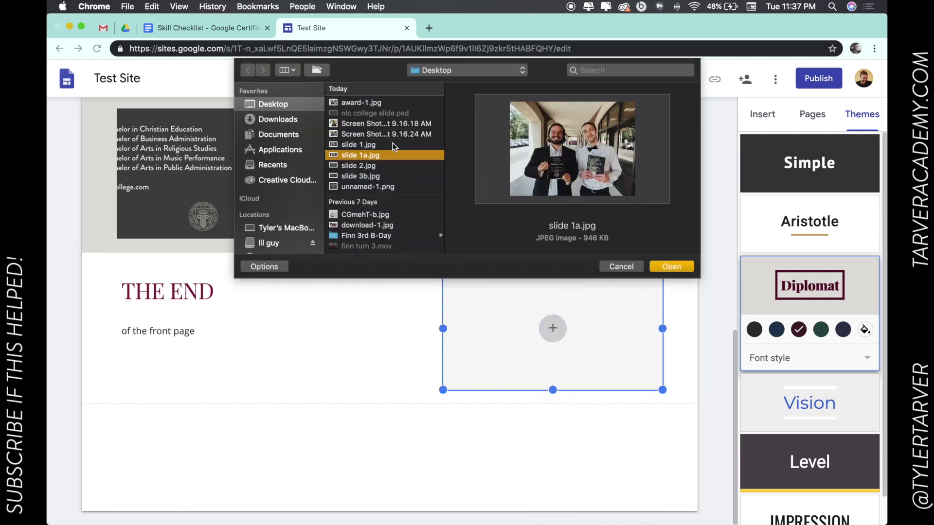
key(Up)
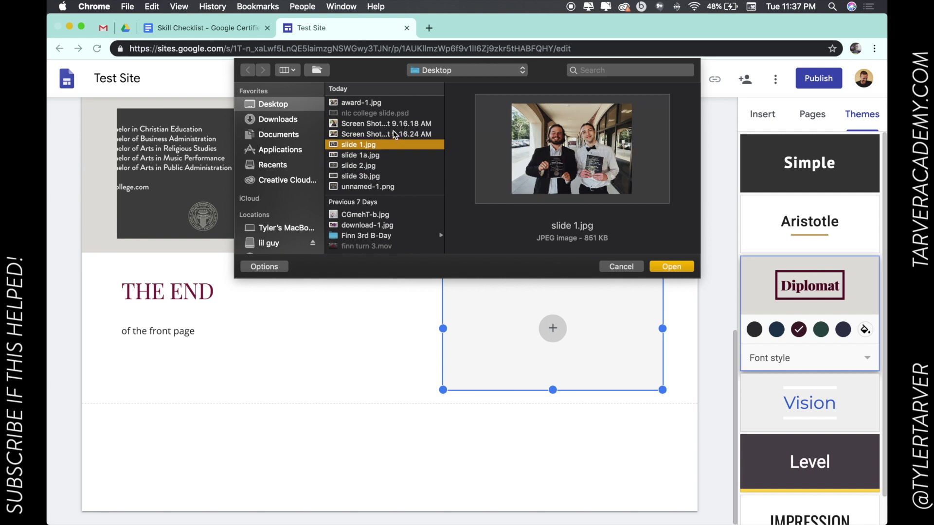
click(392, 133)
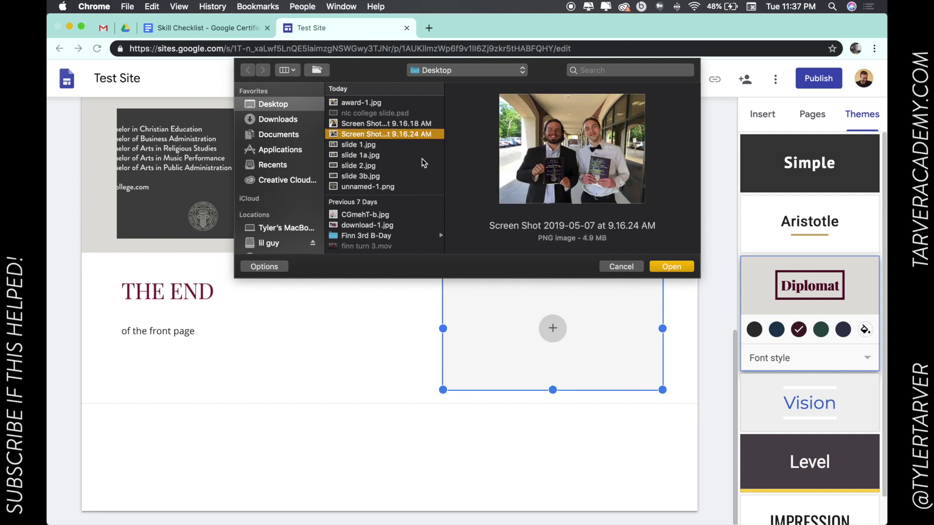
click(378, 178)
click(379, 146)
click(366, 225)
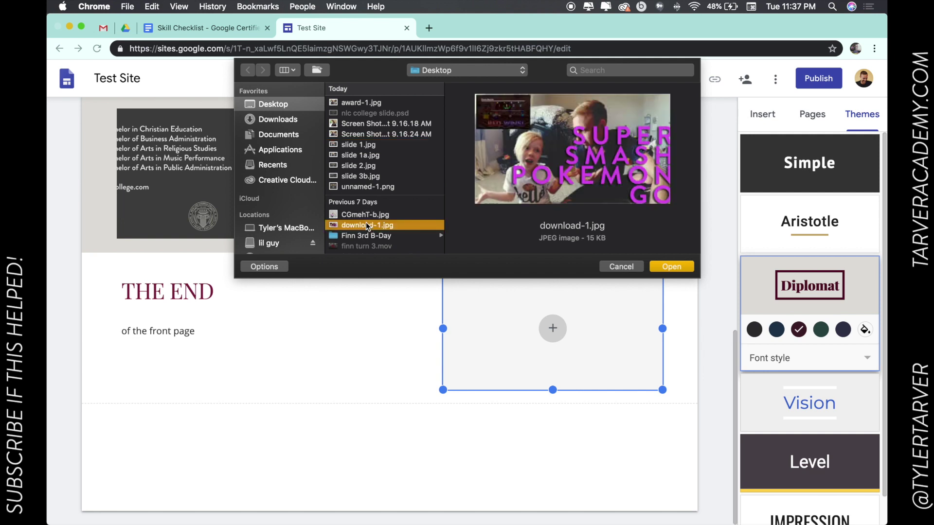
click(368, 215)
click(368, 225)
click(675, 266)
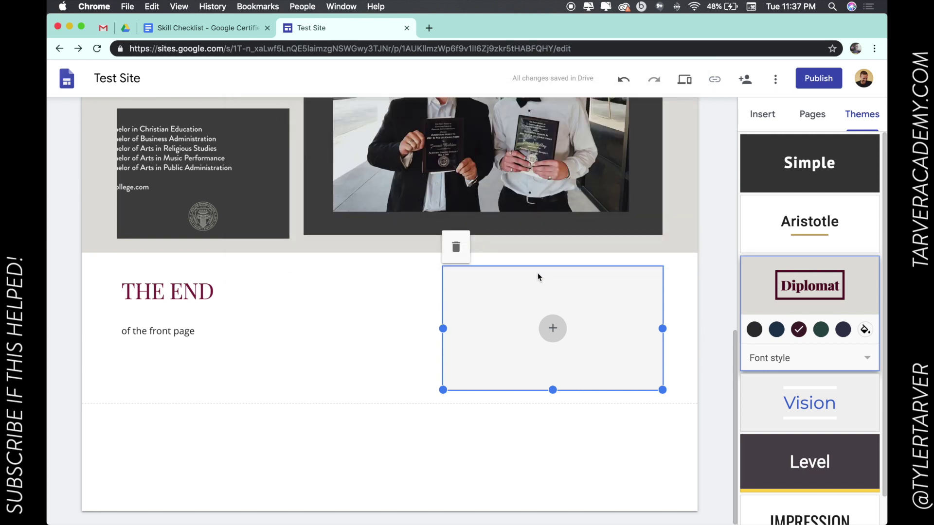
click(681, 241)
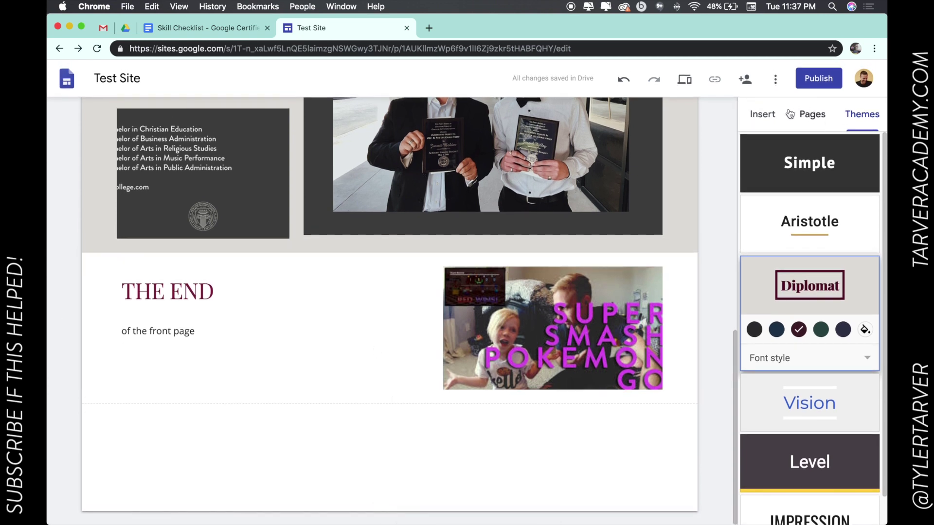
- Add a text box reading 'This is what a text box would look like.' in Title style
click(770, 114)
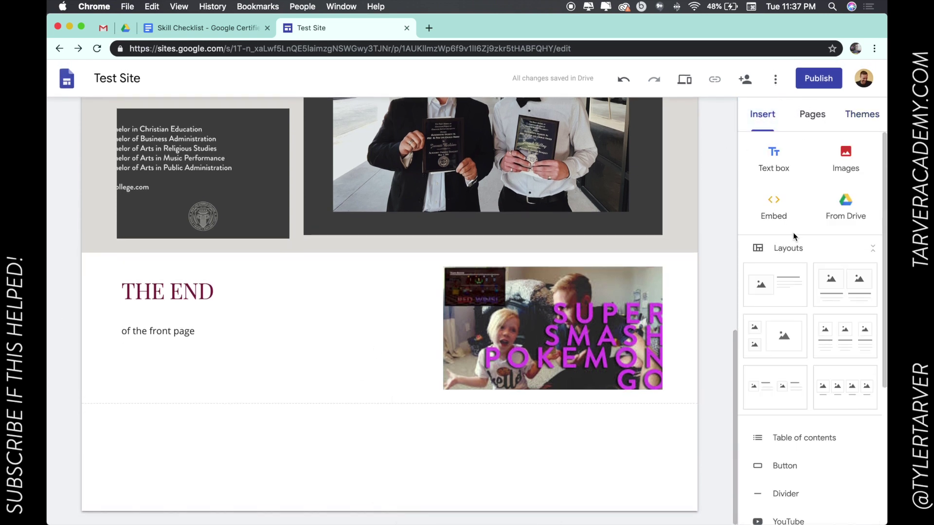
click(777, 160)
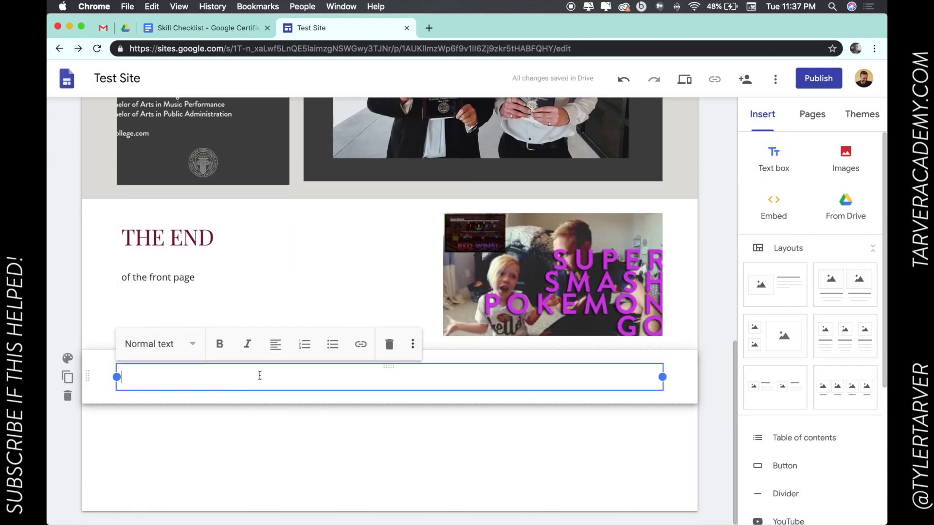
text(This is what)
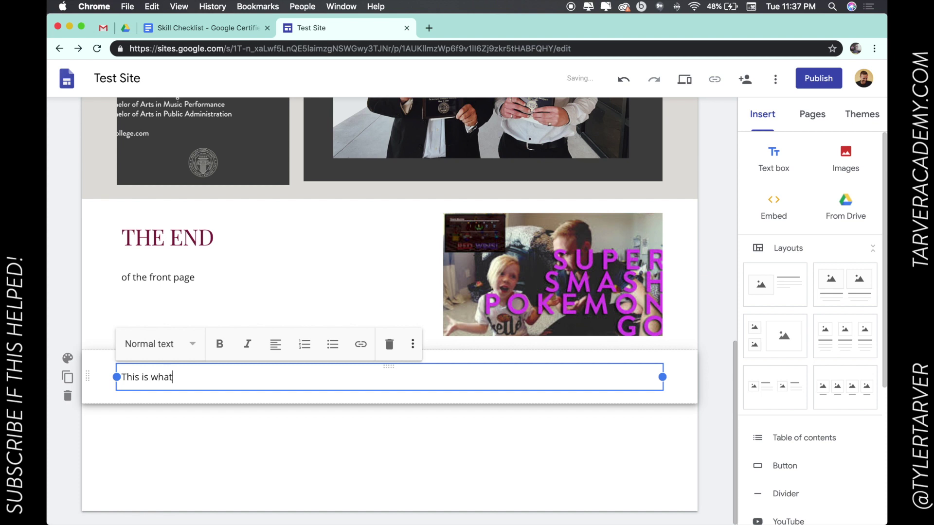
text( a text box w)
text(ould look like.)
key(super+a)
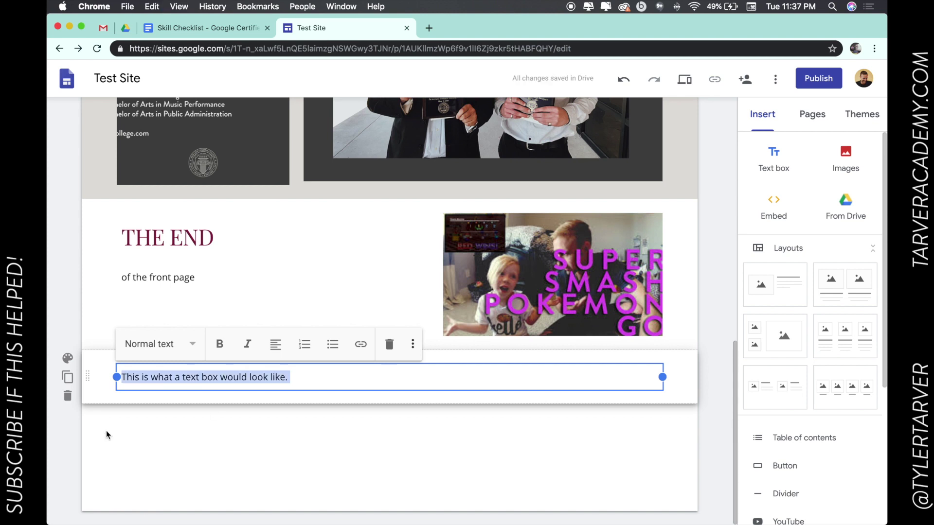
click(194, 347)
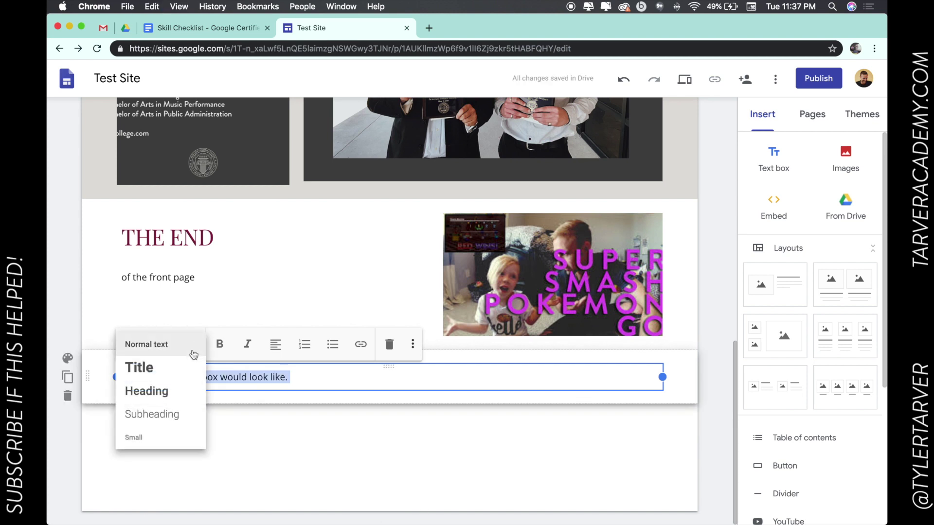
click(178, 380)
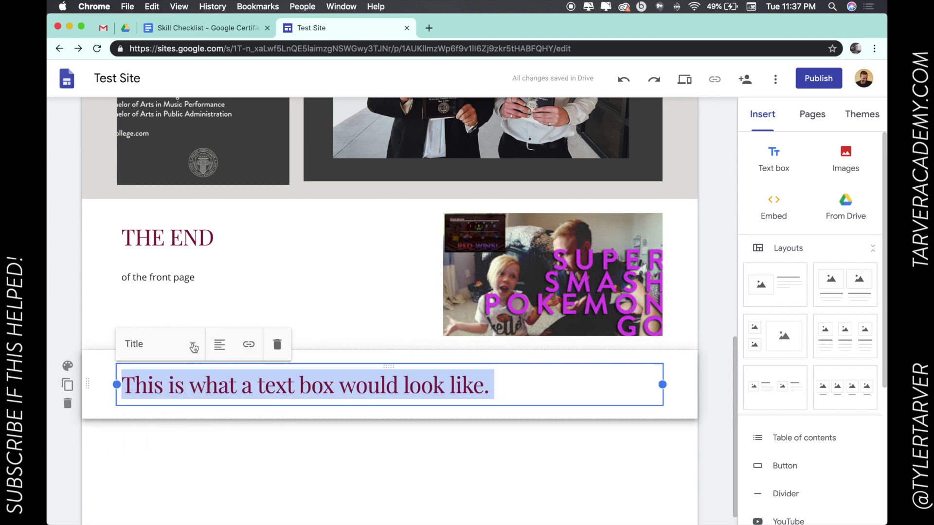
click(222, 346)
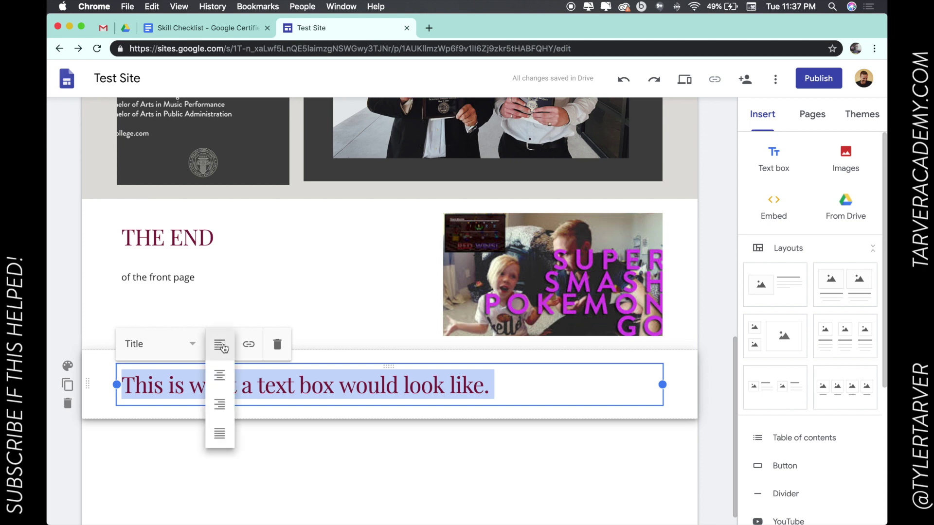
click(219, 375)
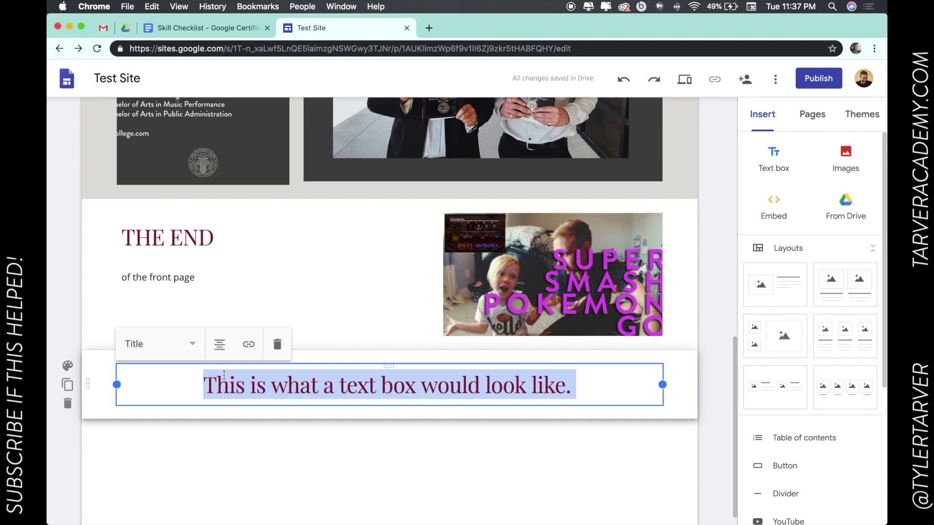
click(249, 346)
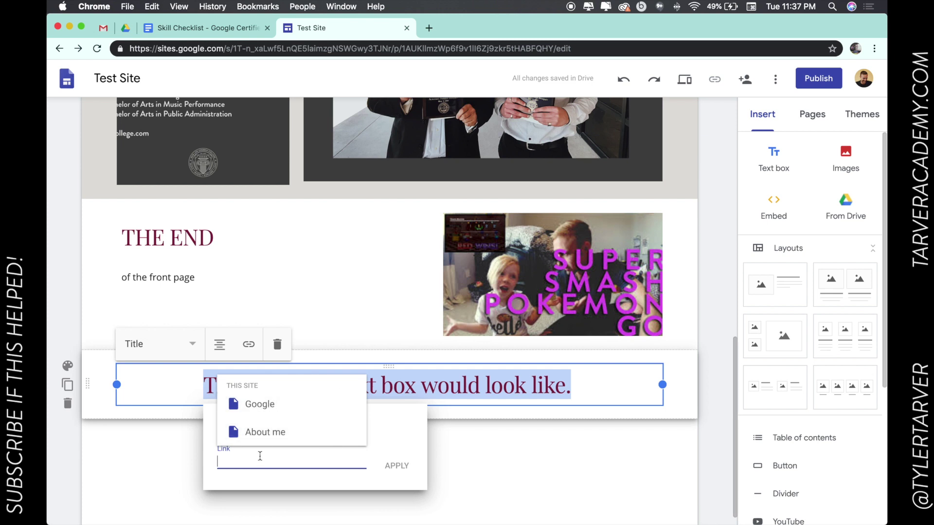
text(http:)
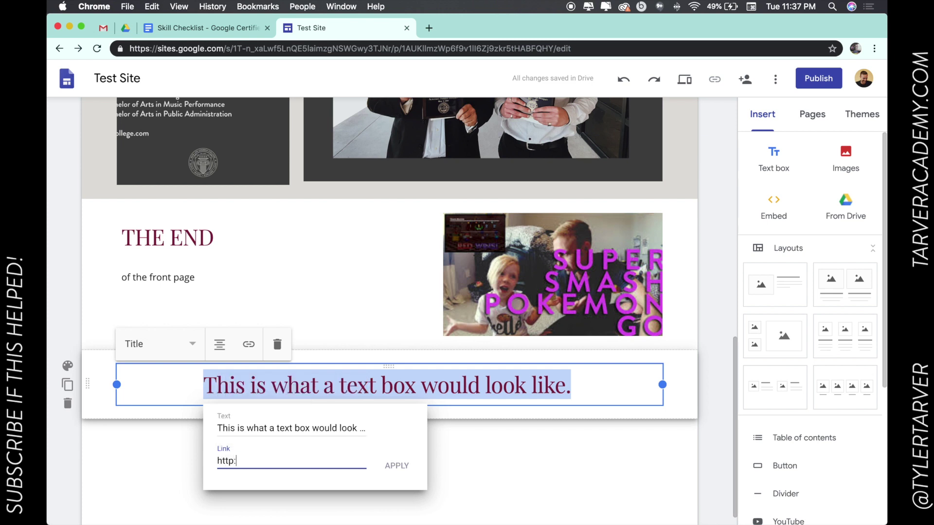
text(//tarveracadem)
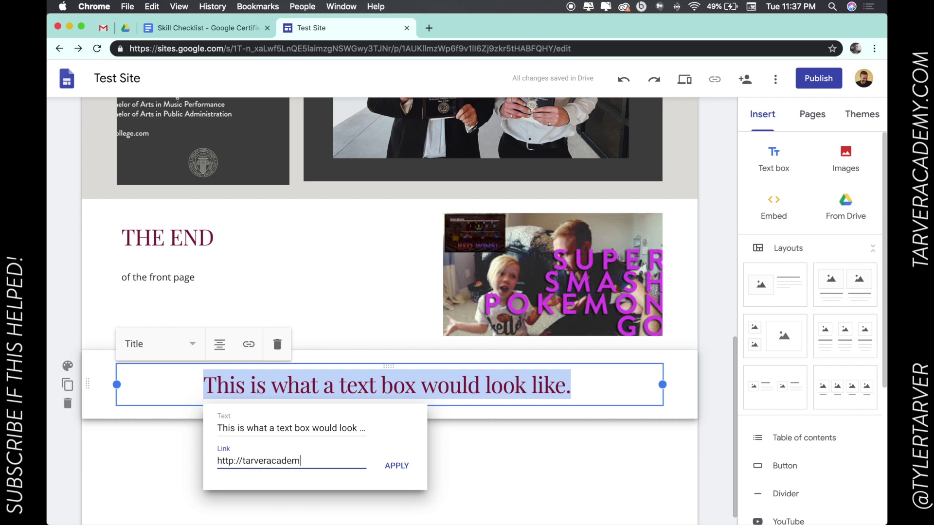
text(y.com)
key(Return)
click(421, 407)
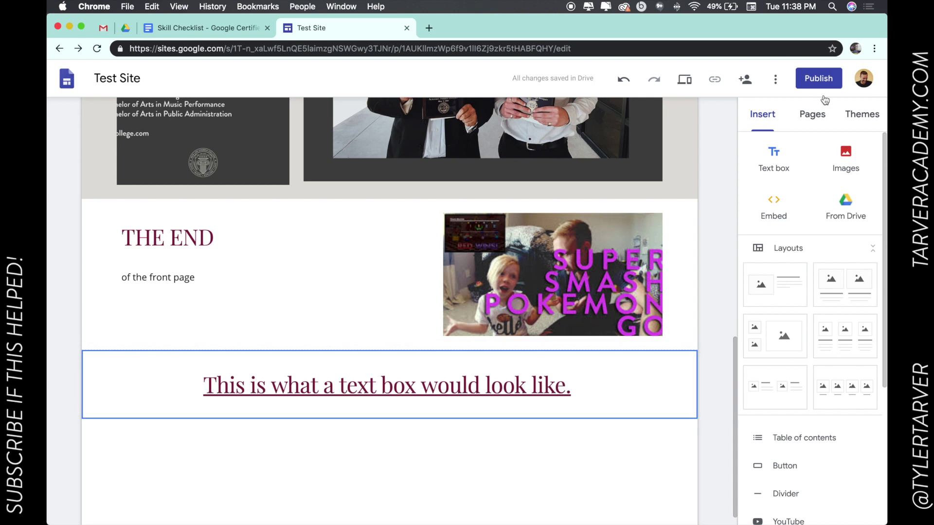
- Upload math clipjbj.jpg, the whiteboard photo, from the Desktop as a new section
click(846, 160)
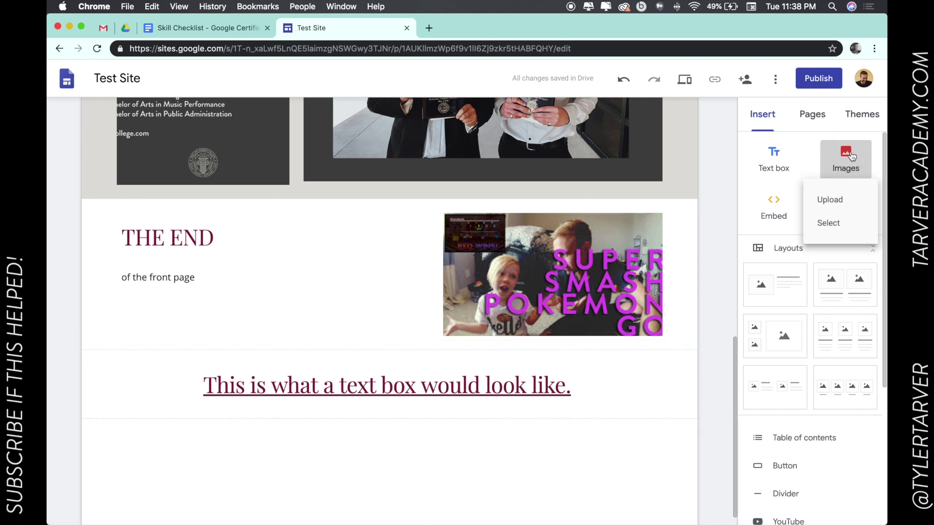
click(849, 208)
scroll(383, 198, down, 5)
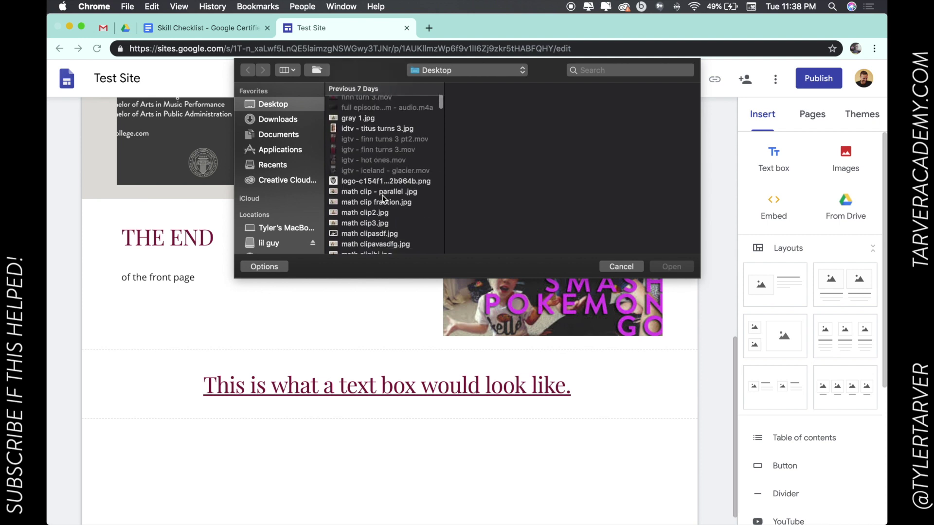
scroll(383, 199, down, 2)
click(376, 174)
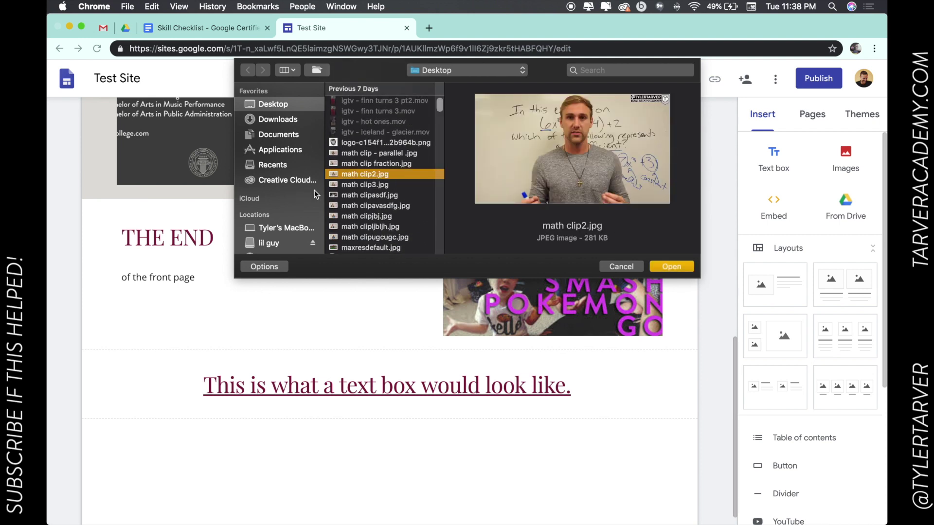
click(371, 186)
click(372, 216)
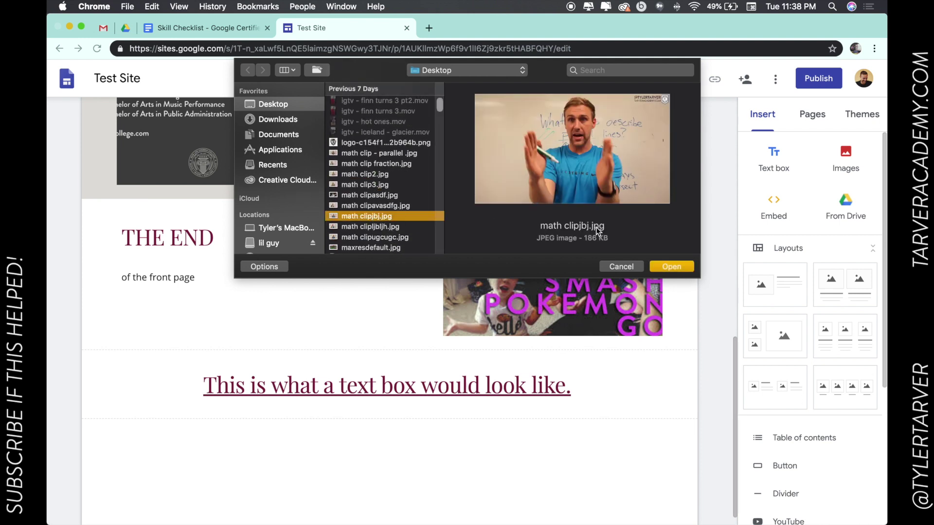
click(672, 268)
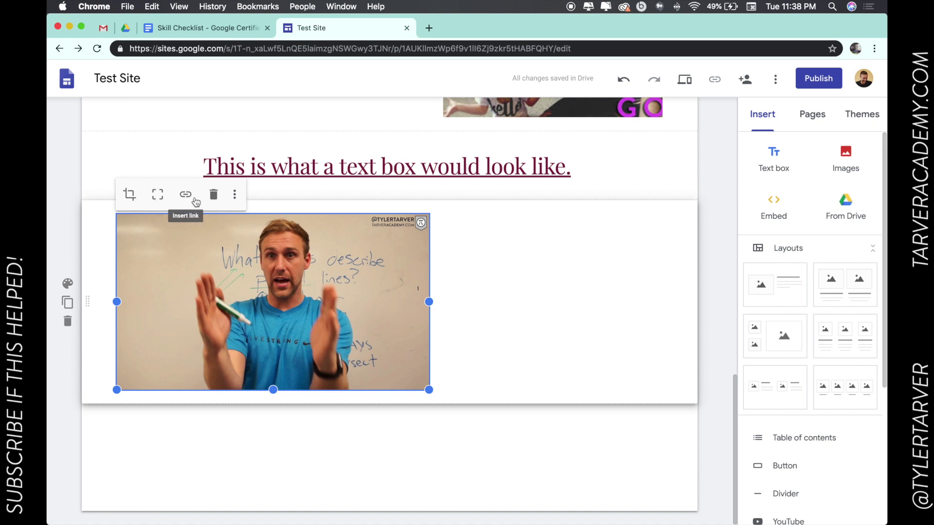
click(234, 194)
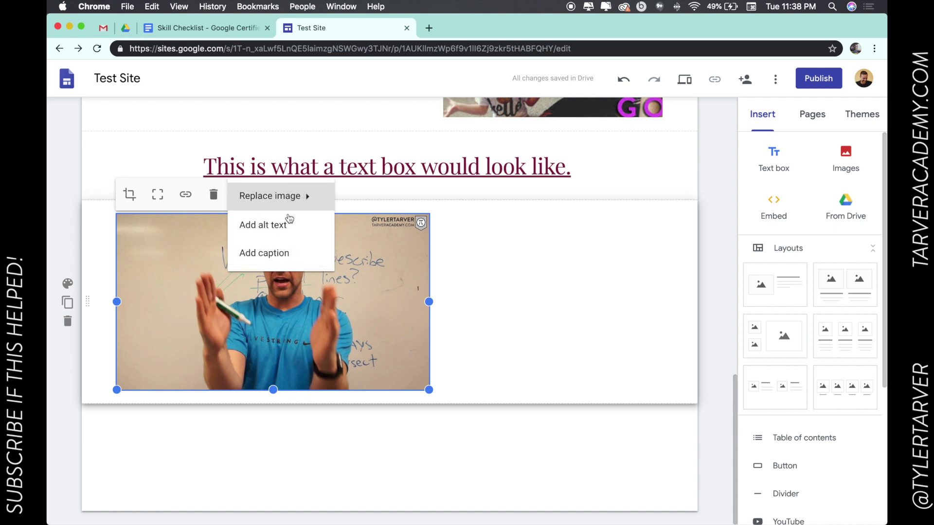
click(525, 316)
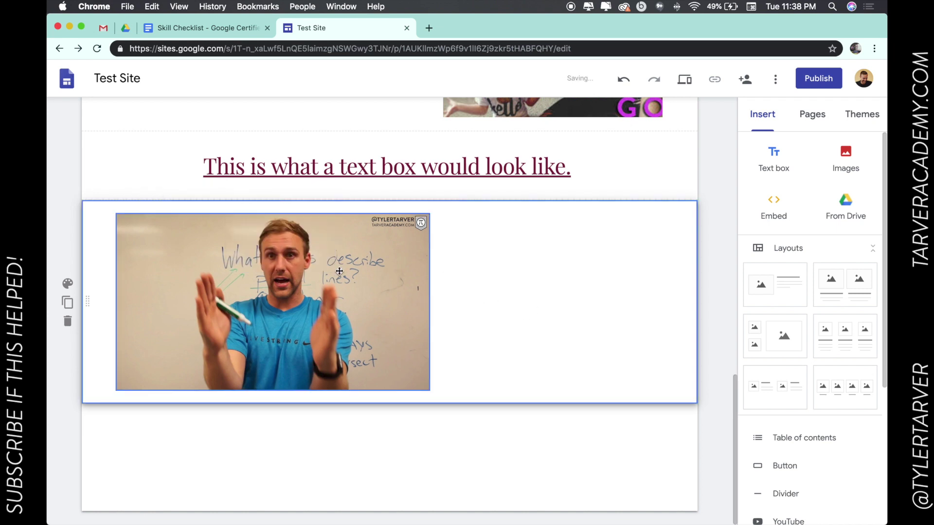
click(340, 272)
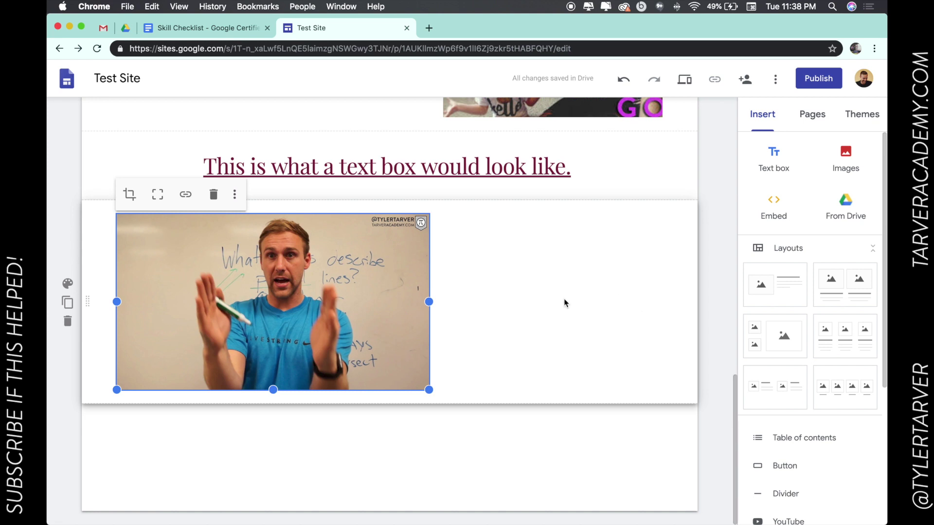
- Add the first image-and-text layout below the photo with heading 'new layout'
scroll(822, 306, down, 1)
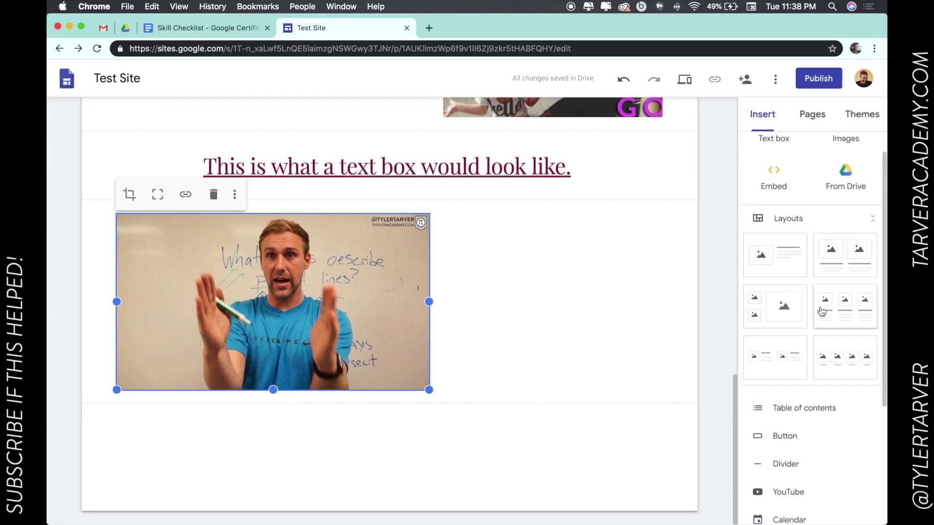
scroll(821, 311, up, 1)
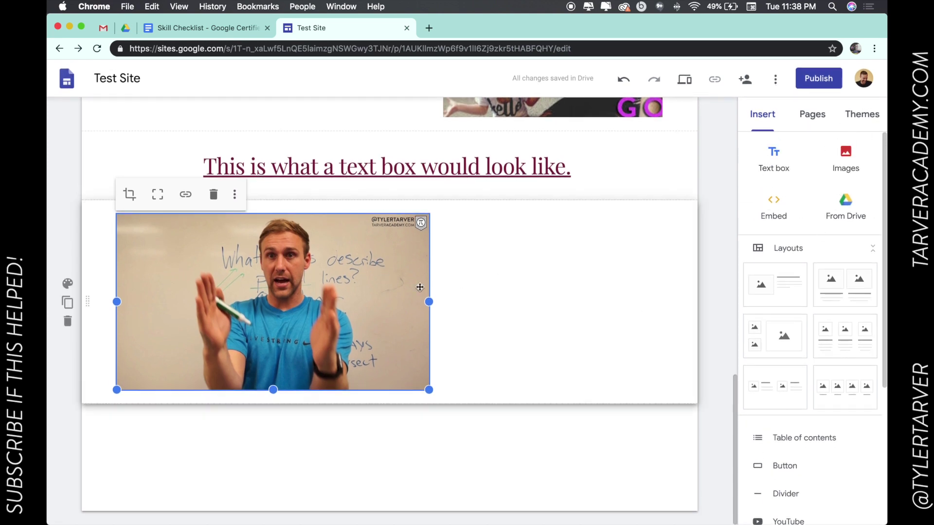
mouse_move(510, 302)
scroll(374, 219, up, 2)
scroll(375, 240, down, 2)
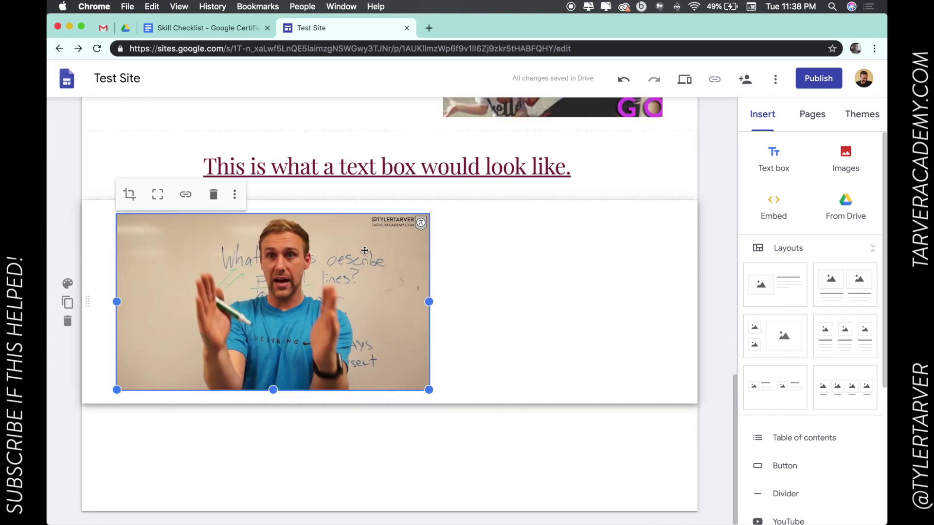
click(800, 291)
click(414, 293)
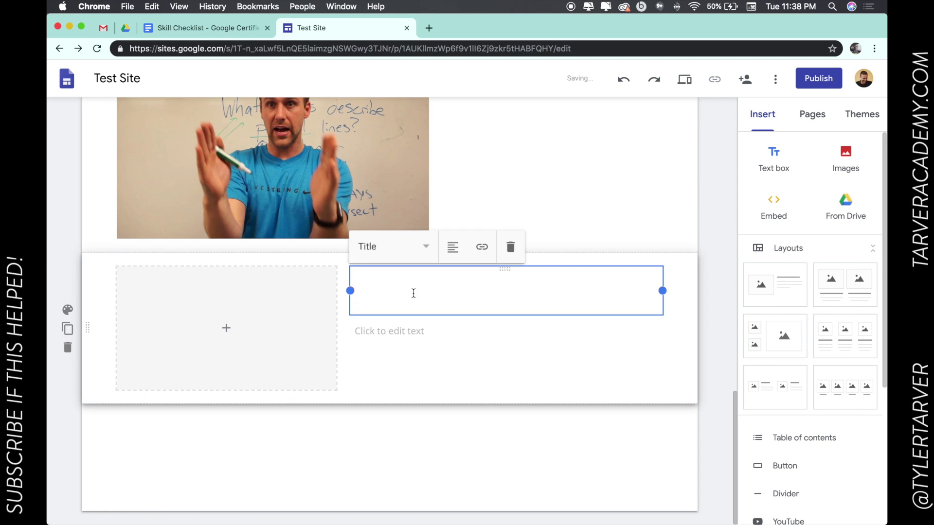
text(newlay)
text(out)
- Enter the body text 'just like that', fixing the 'jhust' typo
click(427, 335)
text(jhust)
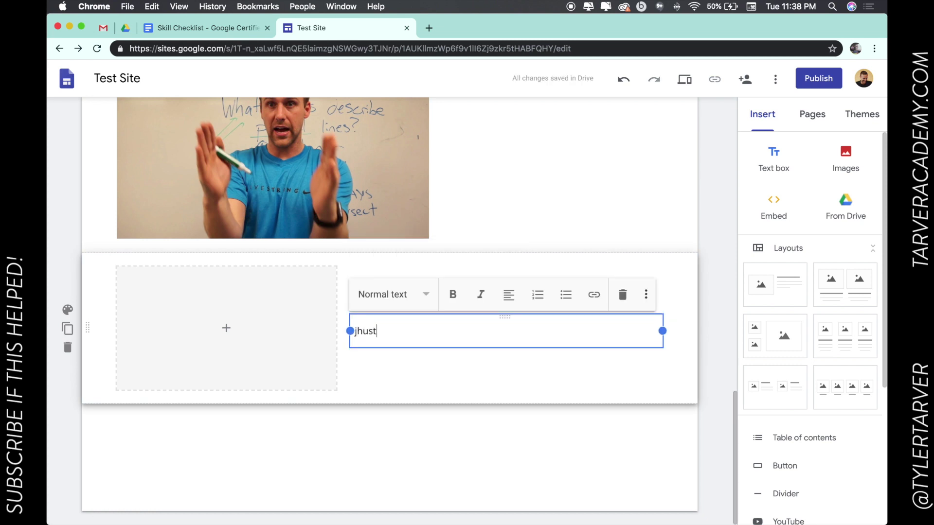
text( like that)
click(363, 331)
key(BackSpace)
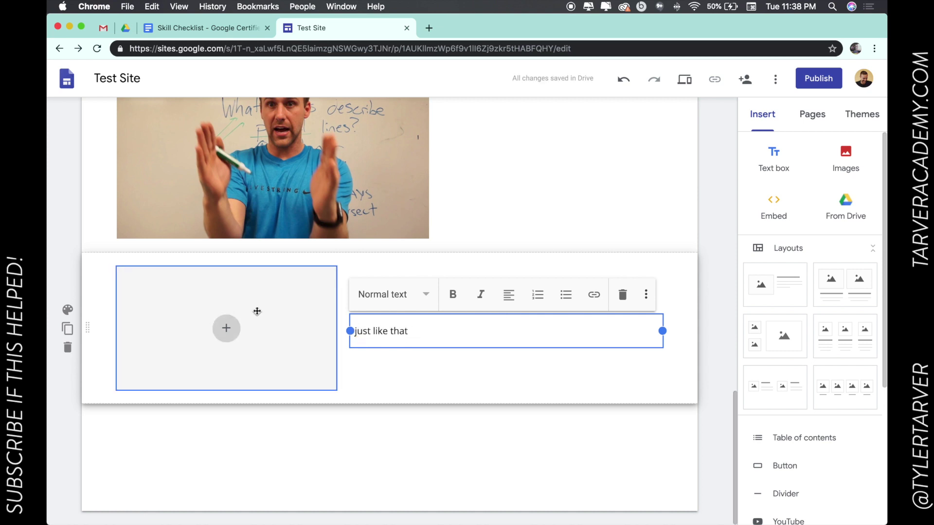
click(356, 251)
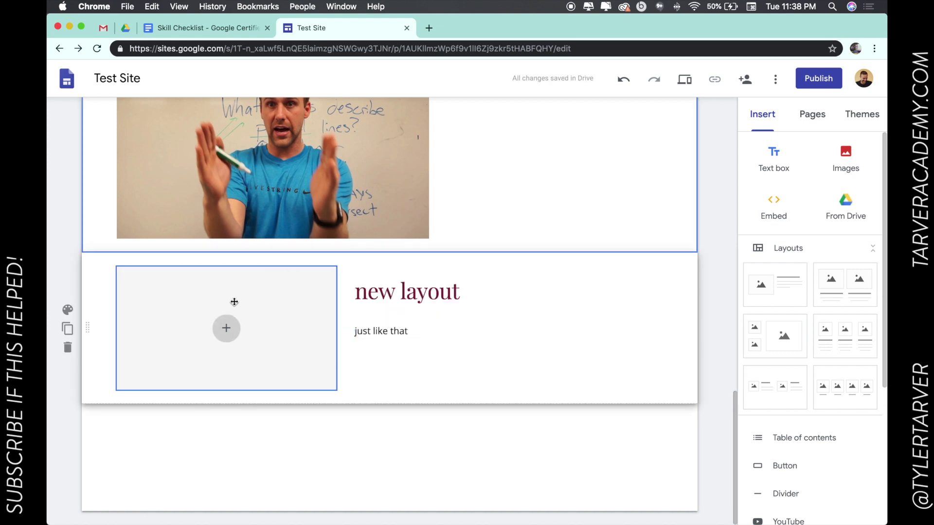
scroll(381, 248, up, 5)
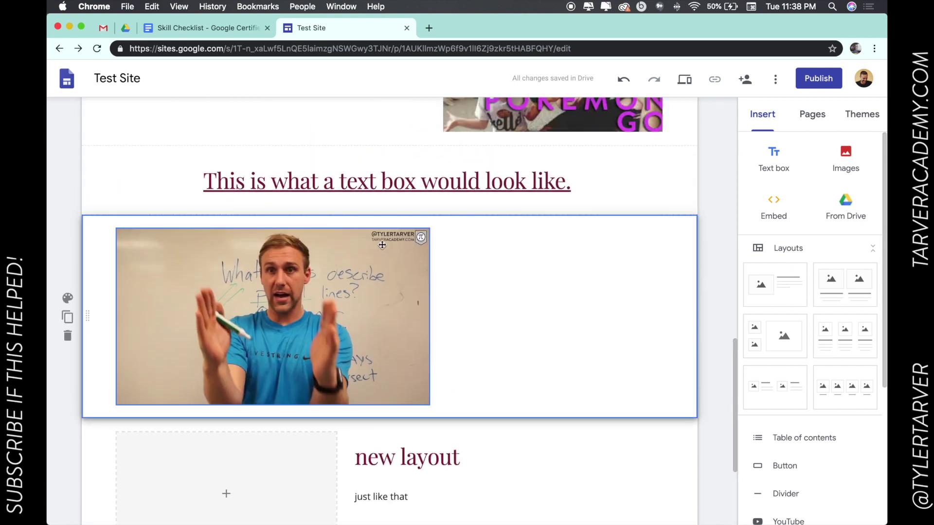